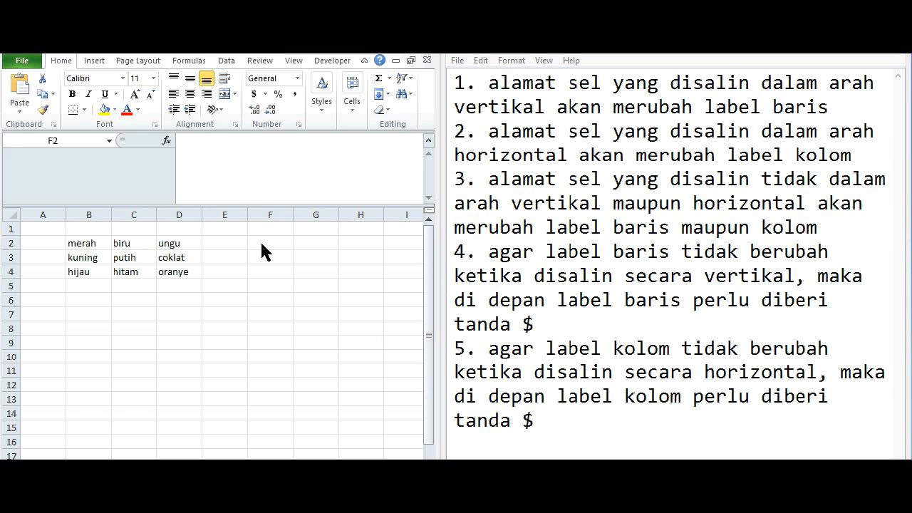
# Step: Enter the formula =B2 in cell F2
pyautogui.click(261, 244)
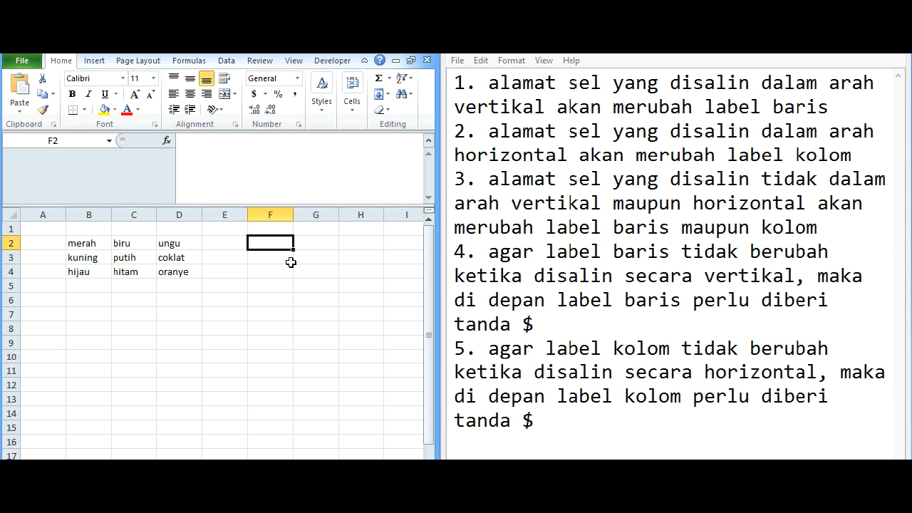
pyautogui.write('=')
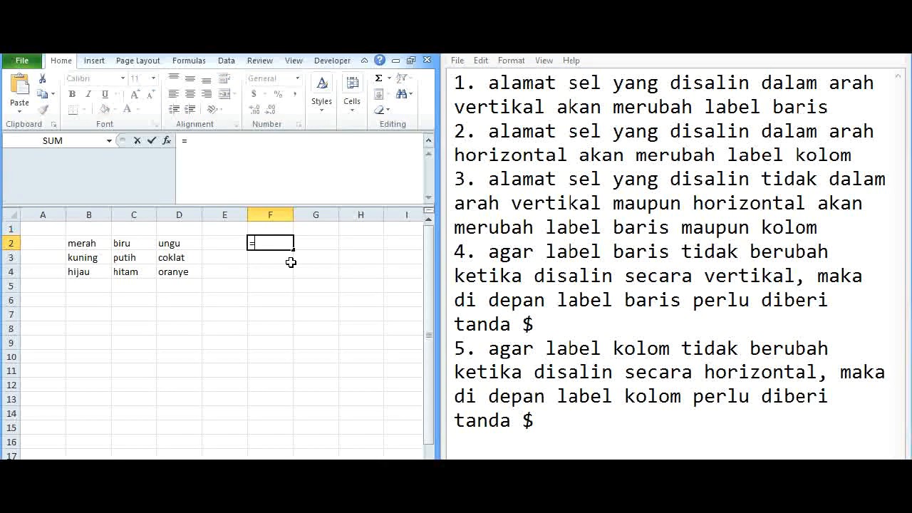
pyautogui.write('B')
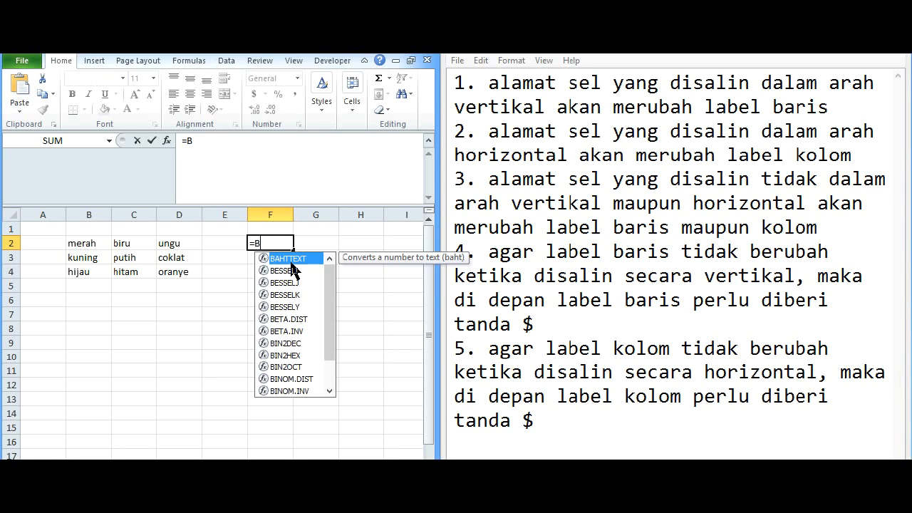
pyautogui.write('2')
pyautogui.press('Return')
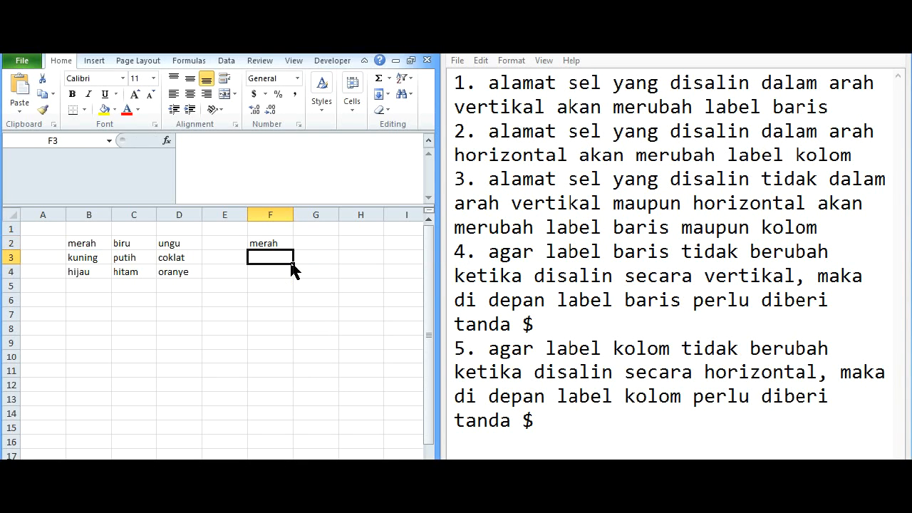
# Step: Copy the formula from F2 down to F3 and compare the formulas of the two cells
pyautogui.press('Up')
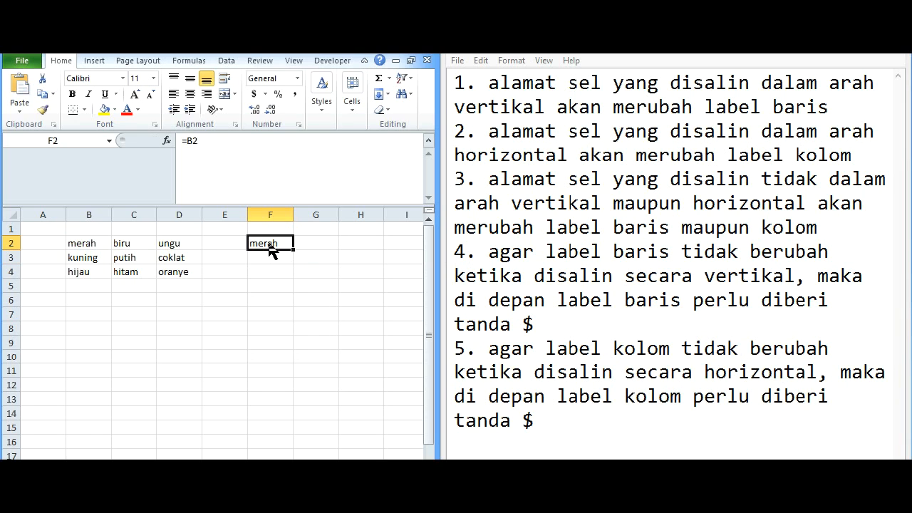
pyautogui.hotkey('ctrl', 'c')
pyautogui.click(277, 261)
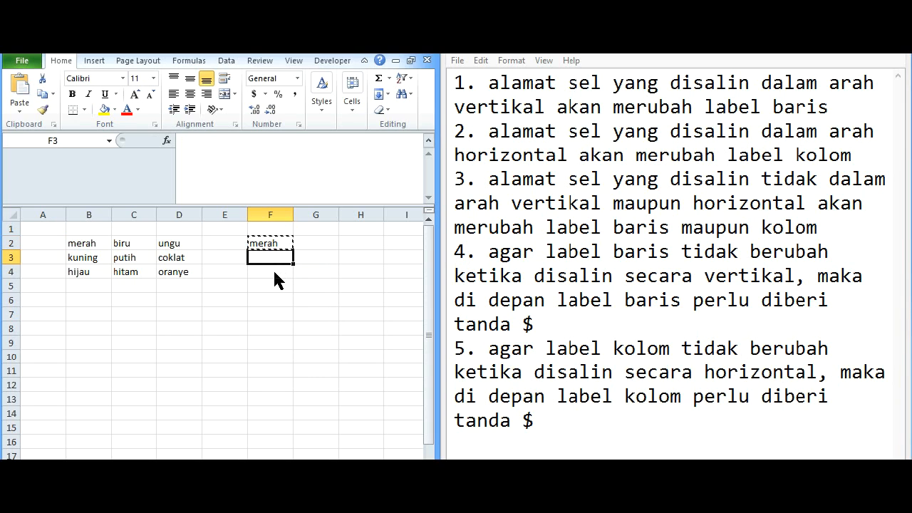
pyautogui.hotkey('ctrl', 'v')
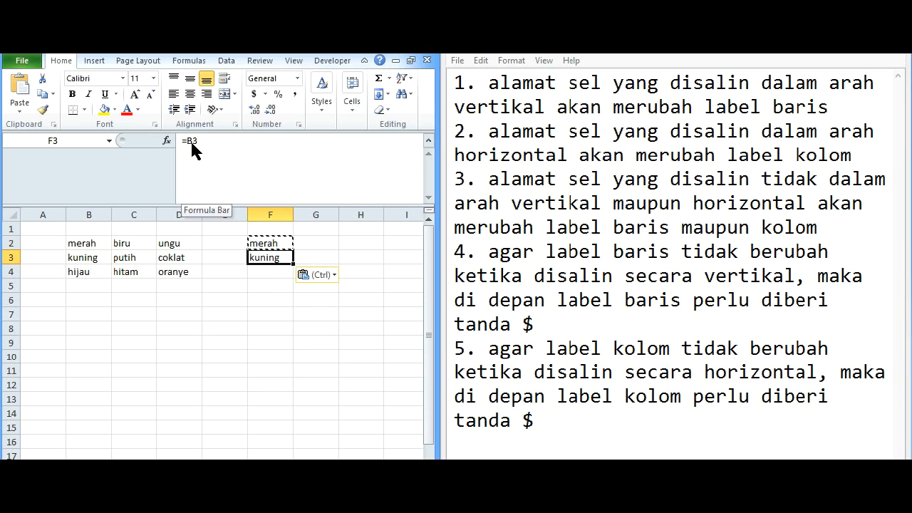
pyautogui.click(284, 244)
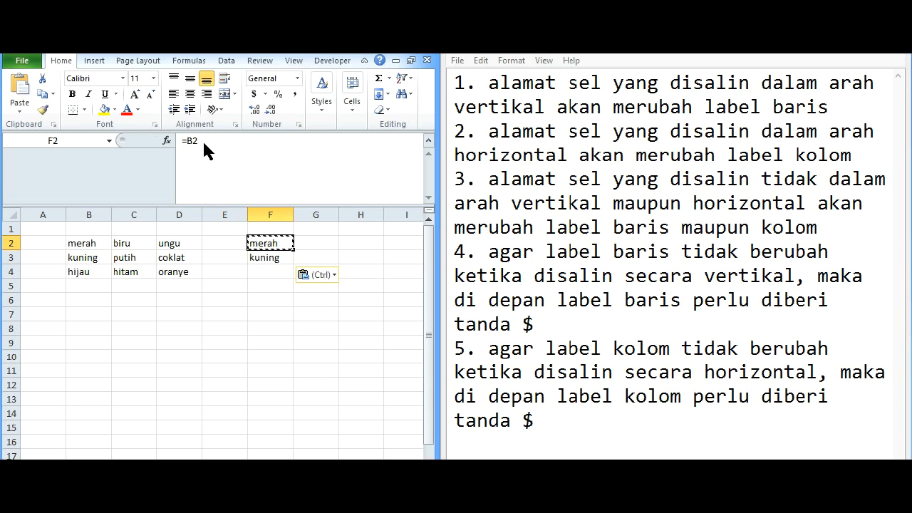
pyautogui.press('Escape')
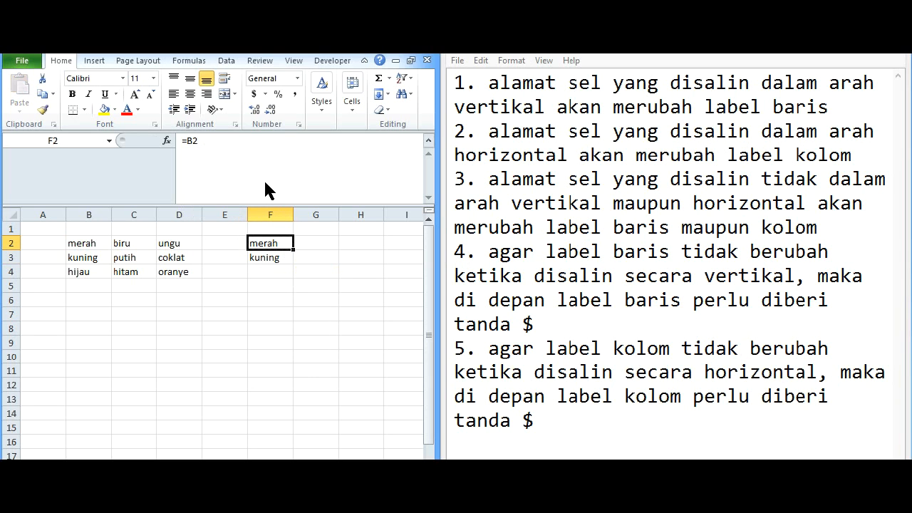
pyautogui.click(279, 260)
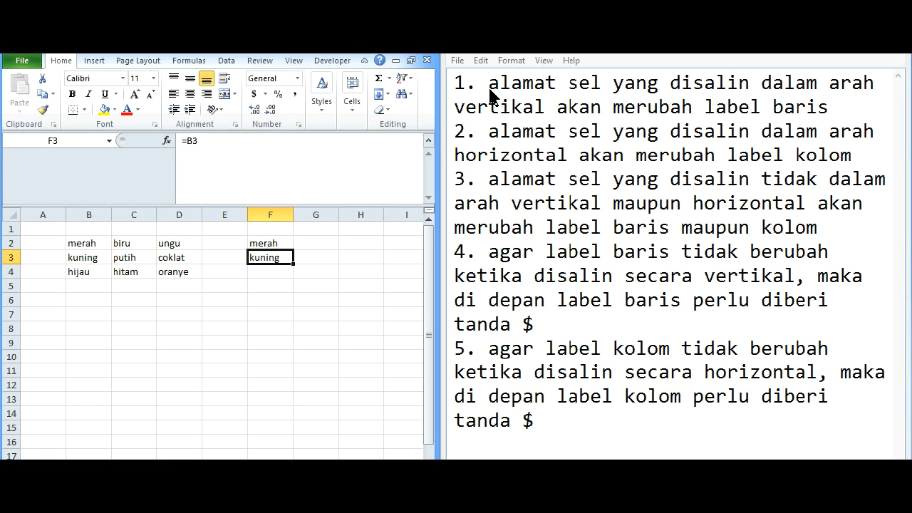
pyautogui.click(285, 244)
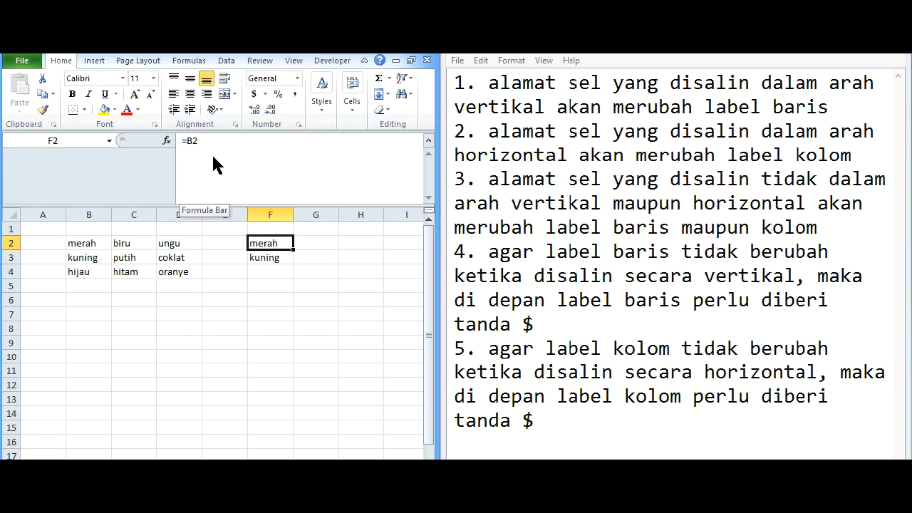
# Step: Copy the formula from F3 down to F4
pyautogui.click(283, 258)
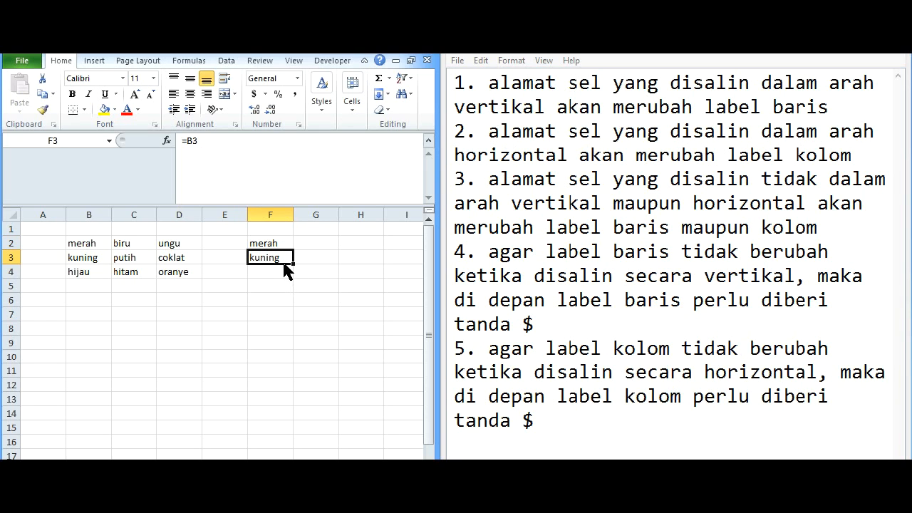
pyautogui.hotkey('ctrl', 'c')
pyautogui.click(282, 271)
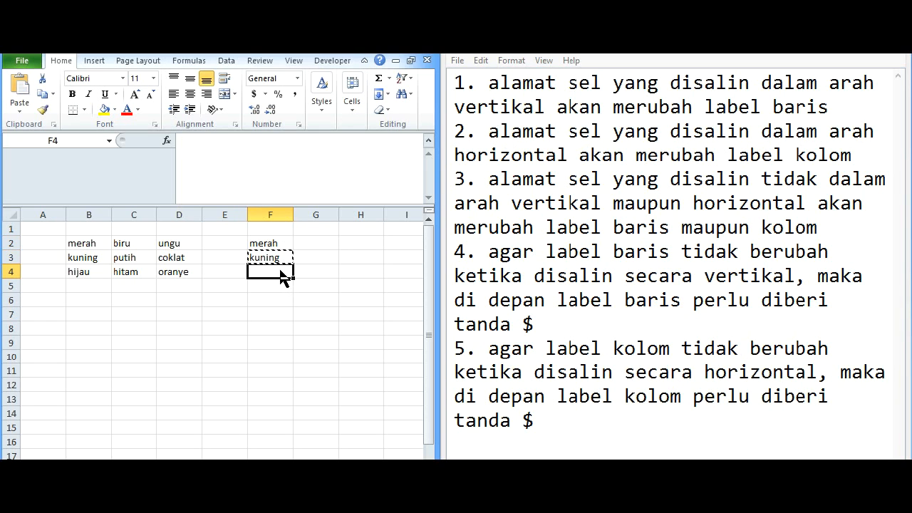
pyautogui.hotkey('ctrl', 'v')
pyautogui.press('ctrl')
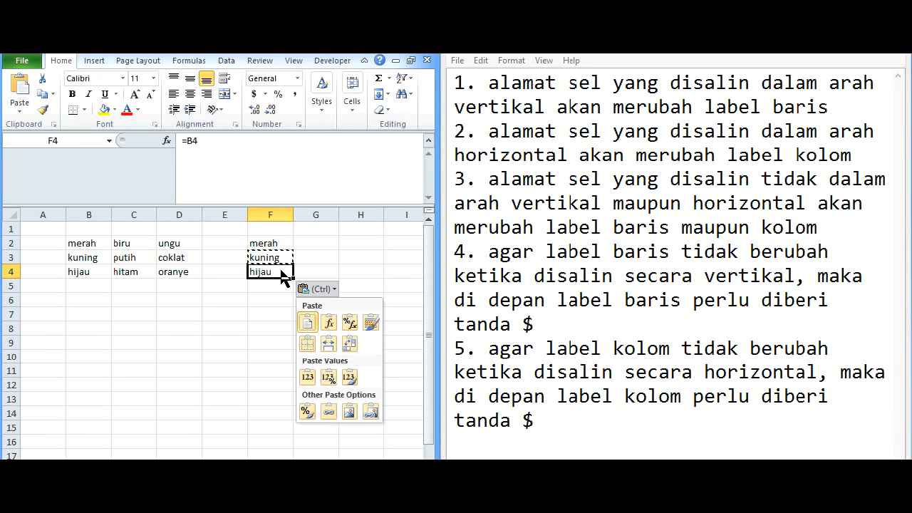
pyautogui.click(264, 256)
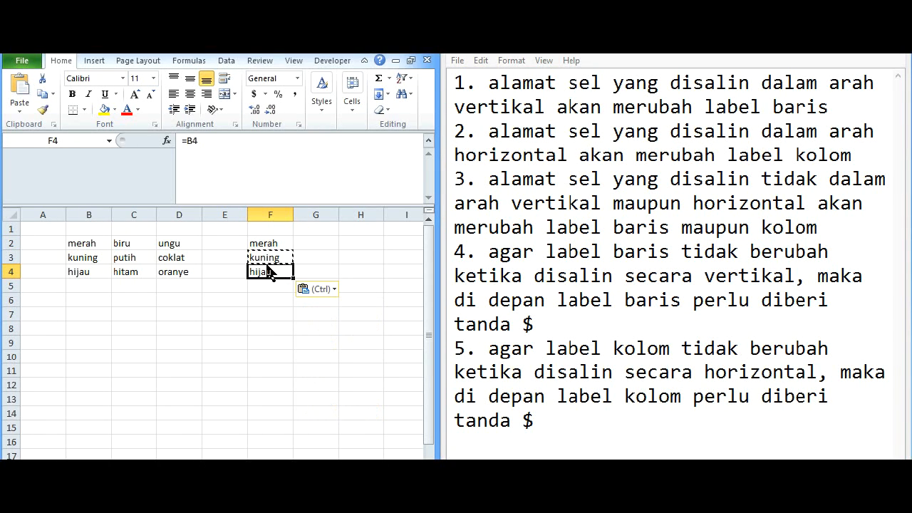
# Step: Examine the row references of the formulas in F2, F3 and F4
pyautogui.click(274, 258)
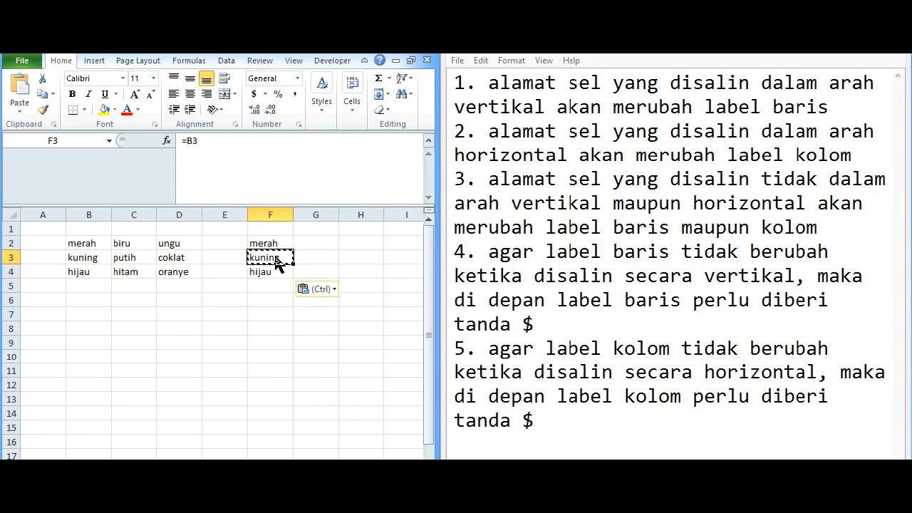
pyautogui.click(276, 245)
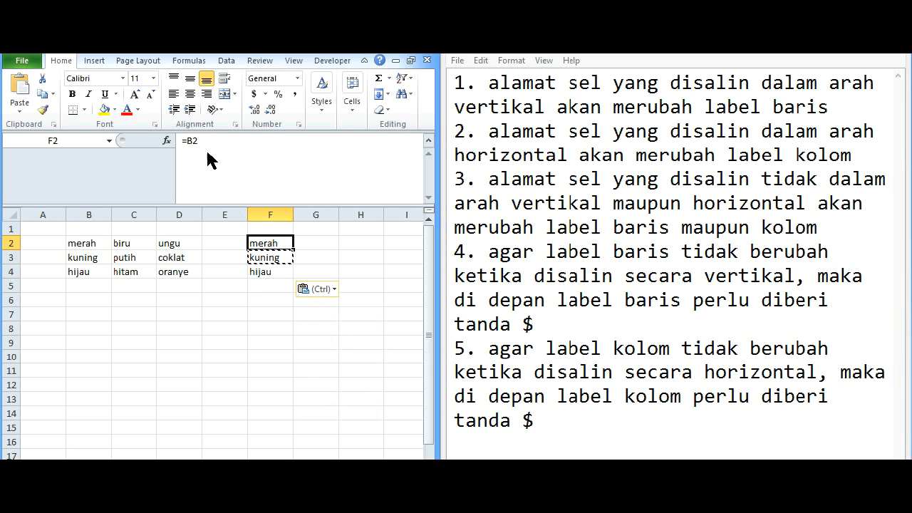
pyautogui.moveTo(192, 144); pyautogui.dragTo(199, 147)
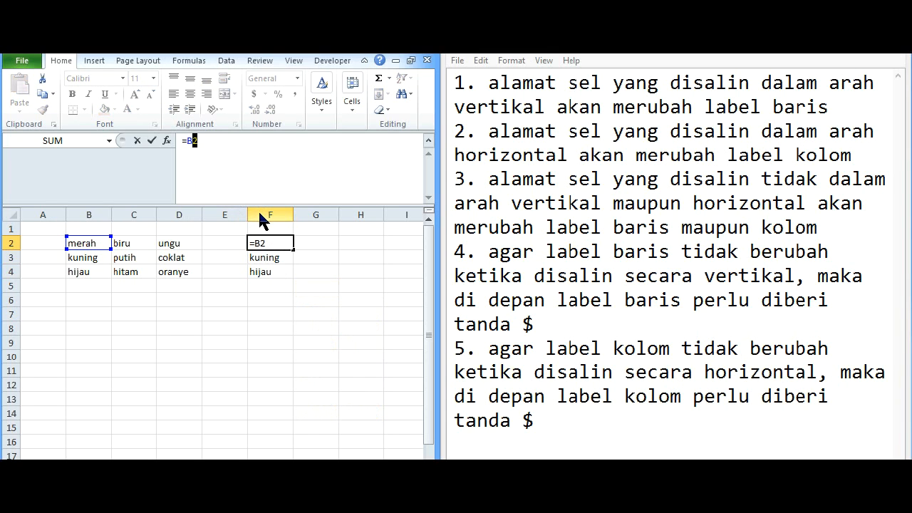
pyautogui.press('Escape')
pyautogui.click(279, 259)
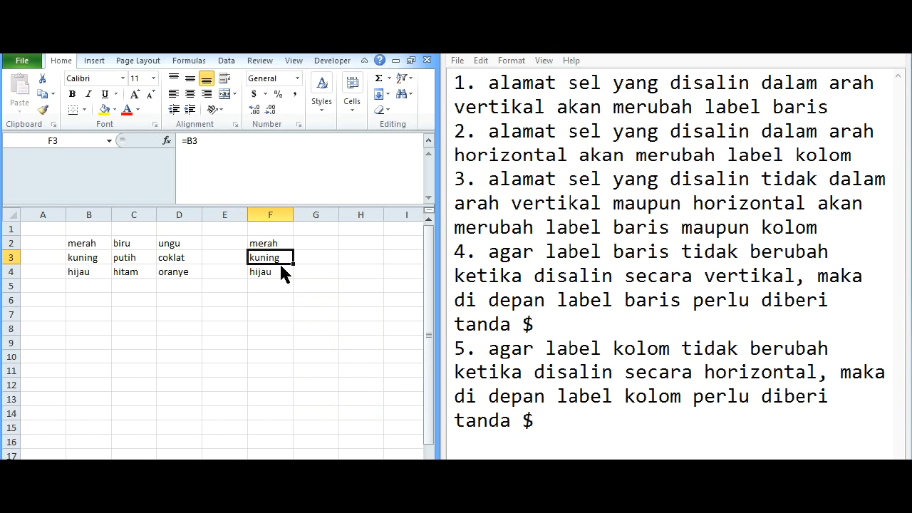
pyautogui.click(280, 272)
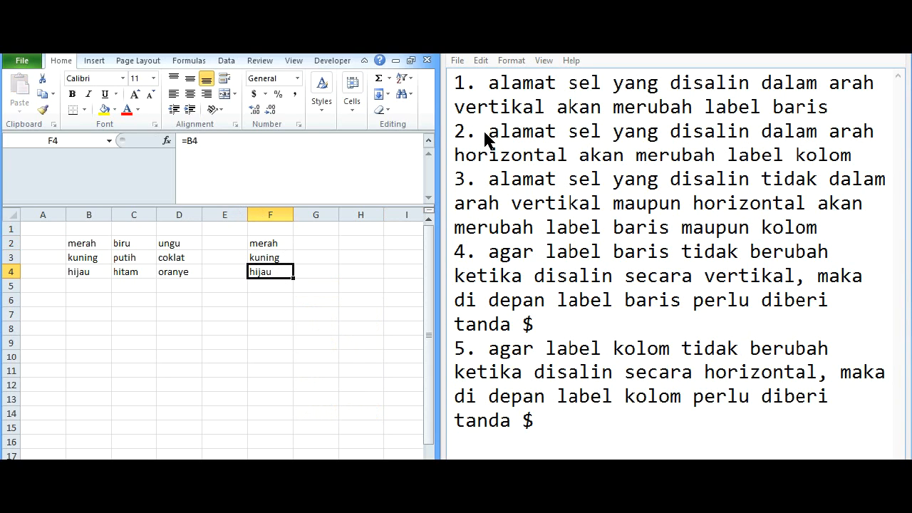
# Step: Copy the formula from F2 across to G2 and compare the column references of both cells
pyautogui.click(284, 245)
pyautogui.hotkey('ctrl', 'c')
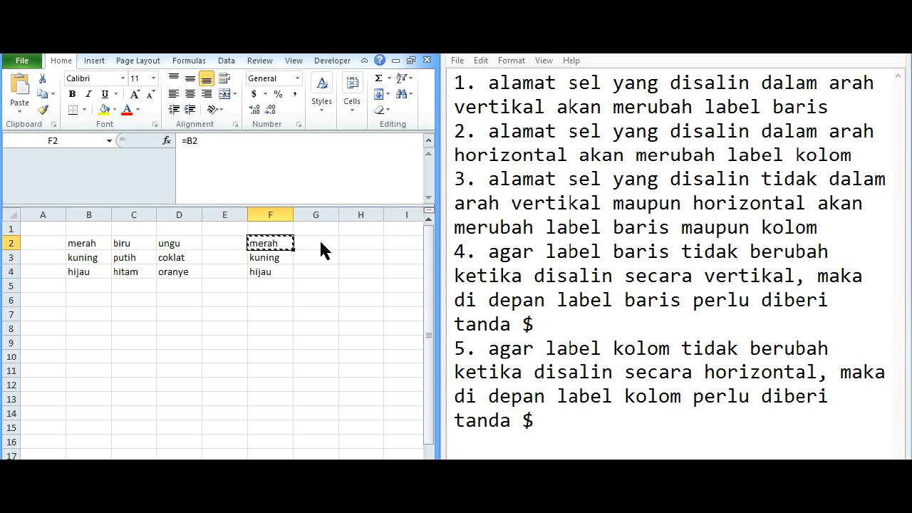
pyautogui.click(320, 246)
pyautogui.hotkey('ctrl', 'v')
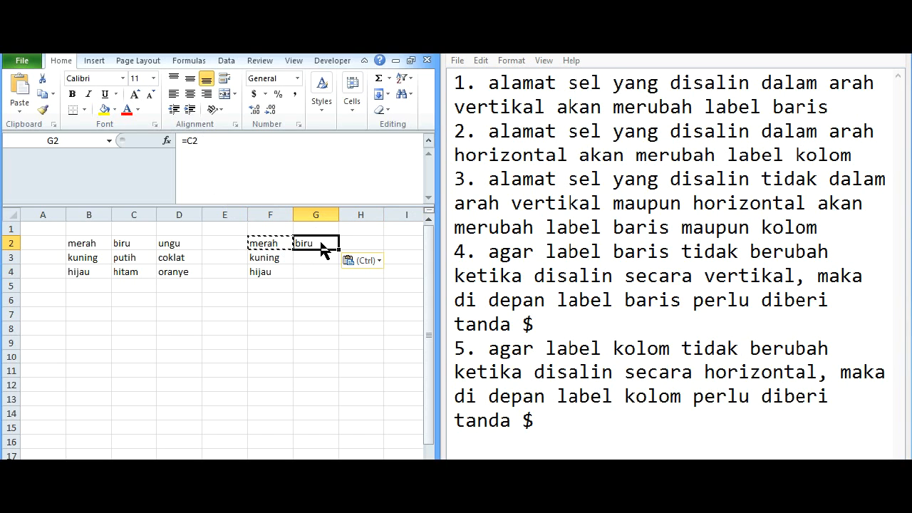
pyautogui.click(280, 245)
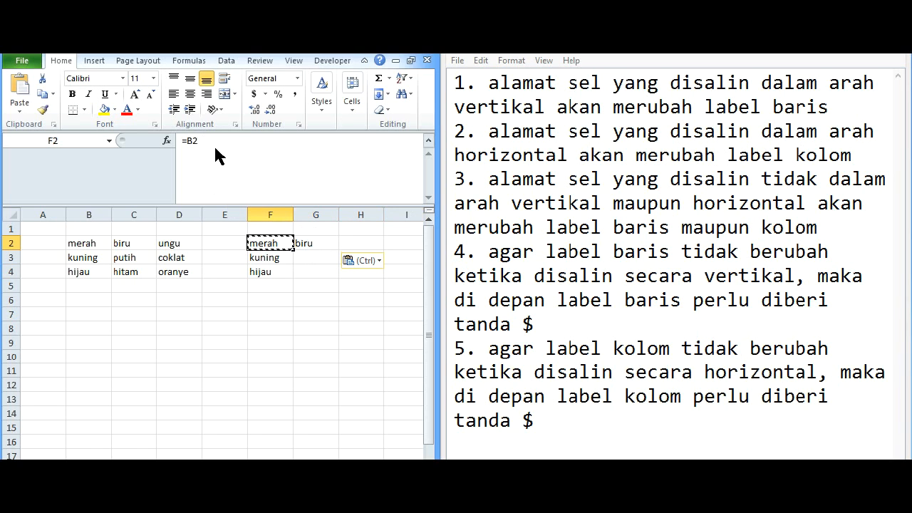
pyautogui.click(312, 246)
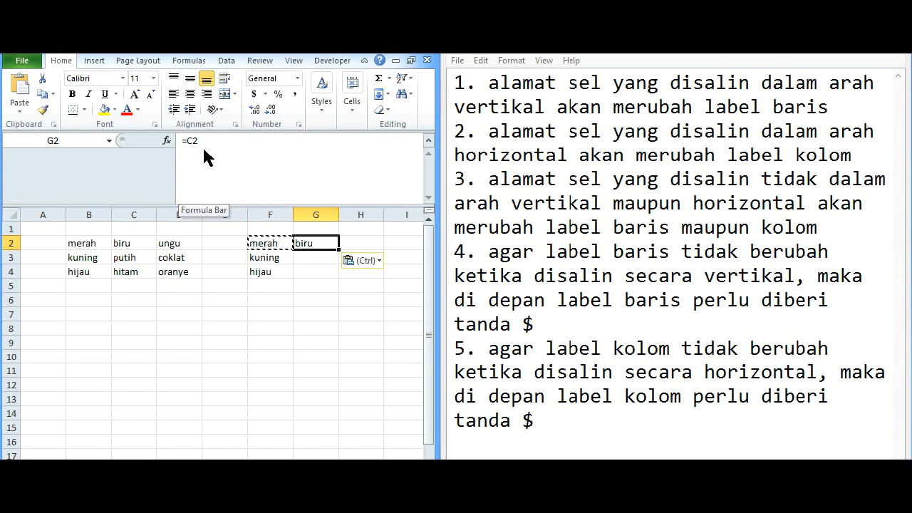
# Step: Paste the copied F2 formula into H2 and review the formulas across F2, G2 and H2
pyautogui.click(356, 246)
pyautogui.hotkey('ctrl', 'v')
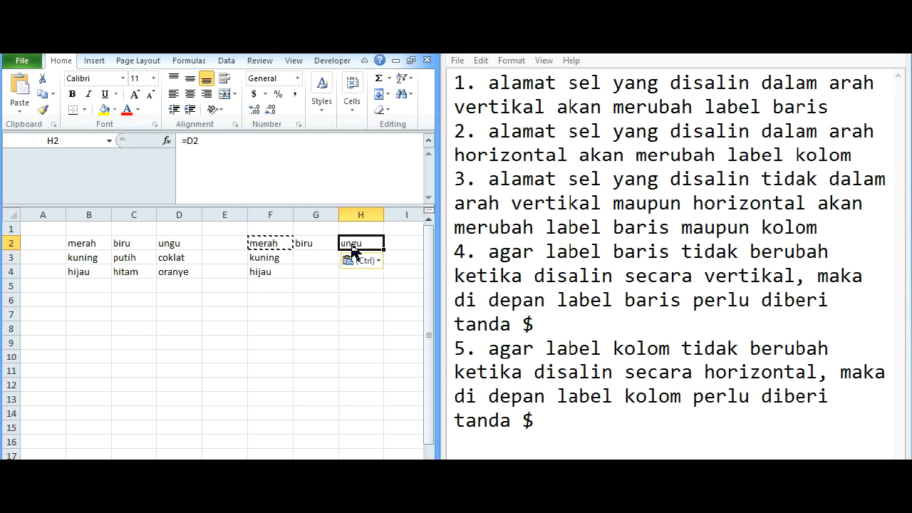
pyautogui.click(280, 242)
pyautogui.click(315, 242)
pyautogui.click(357, 244)
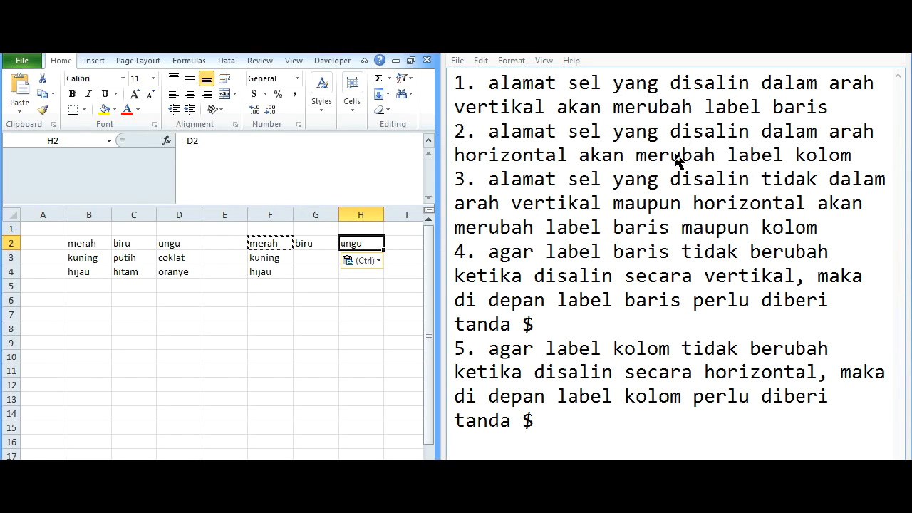
# Step: Paste the F2 formula diagonally into cell G3
pyautogui.click(275, 245)
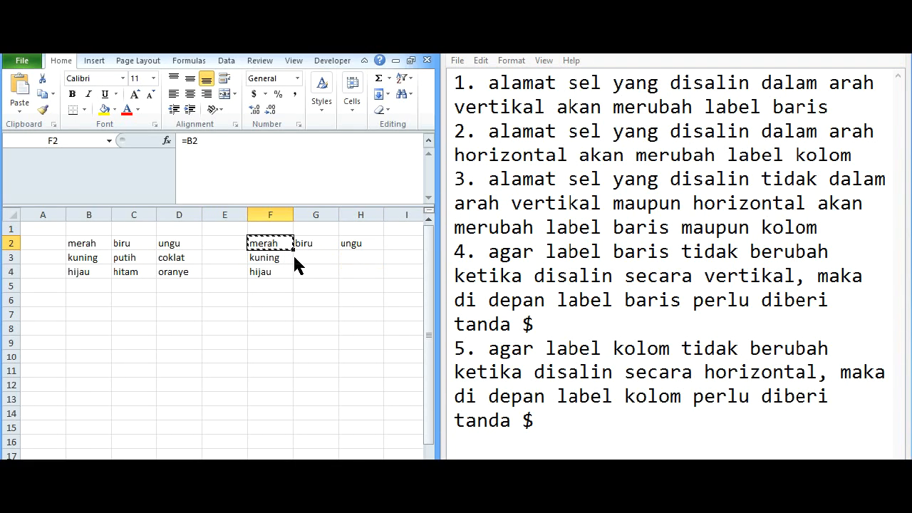
pyautogui.click(303, 260)
pyautogui.hotkey('ctrl', 'v')
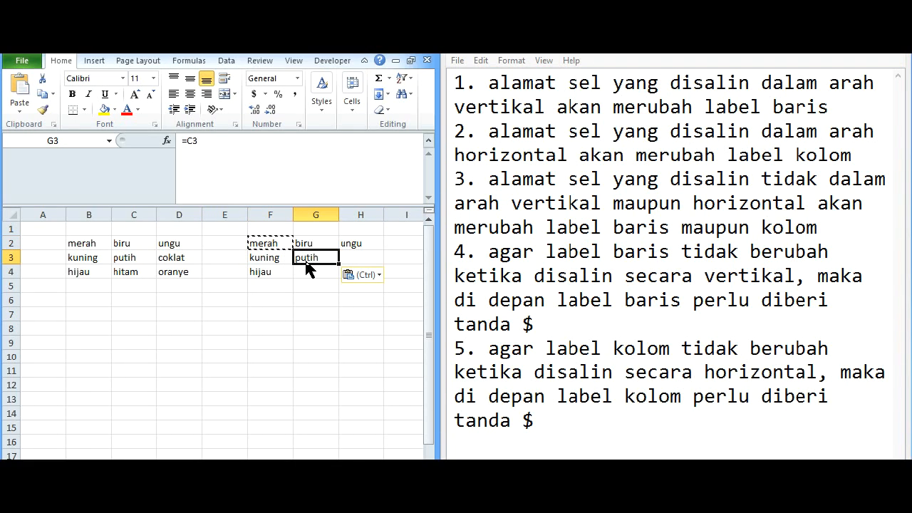
# Step: Compare the row and column references of the formulas in F2 and G3
pyautogui.click(272, 250)
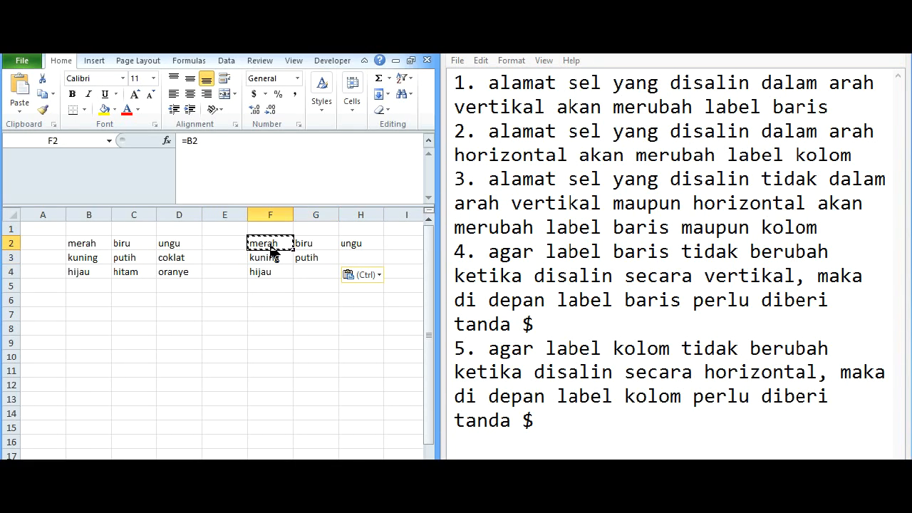
pyautogui.click(320, 257)
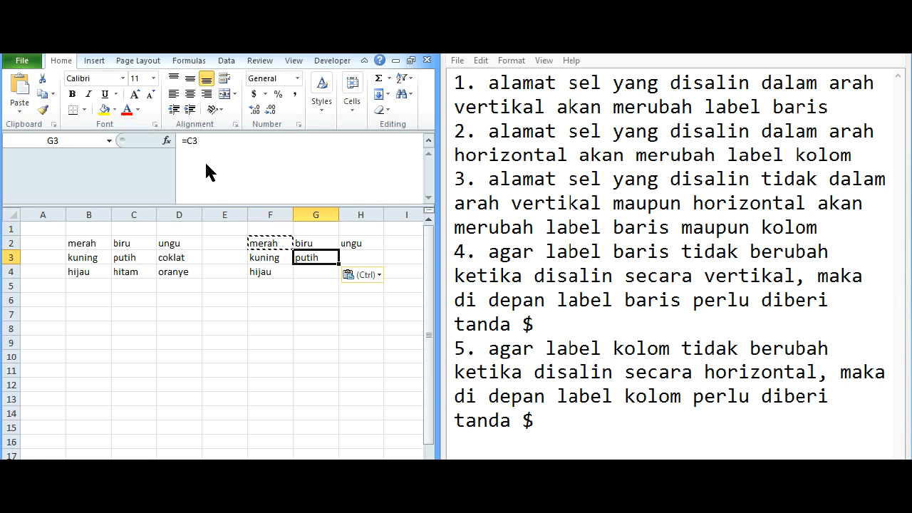
pyautogui.click(271, 247)
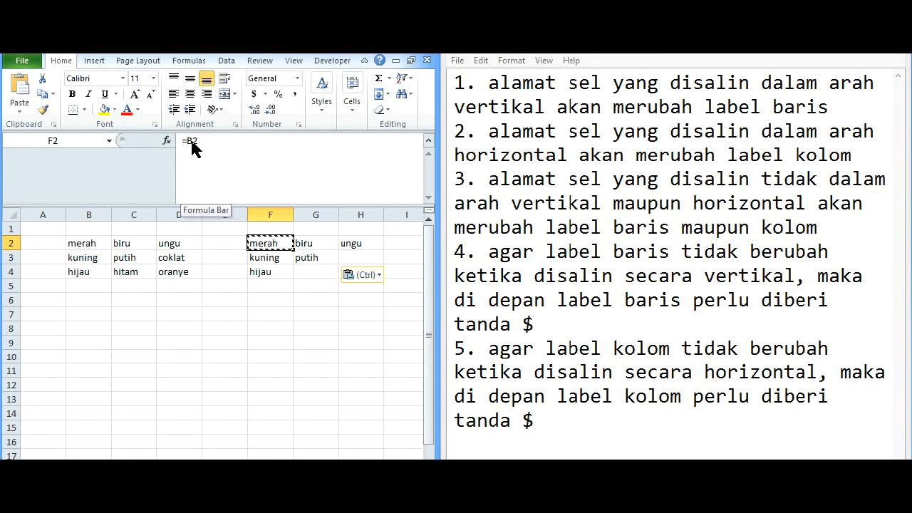
pyautogui.click(311, 258)
pyautogui.click(286, 244)
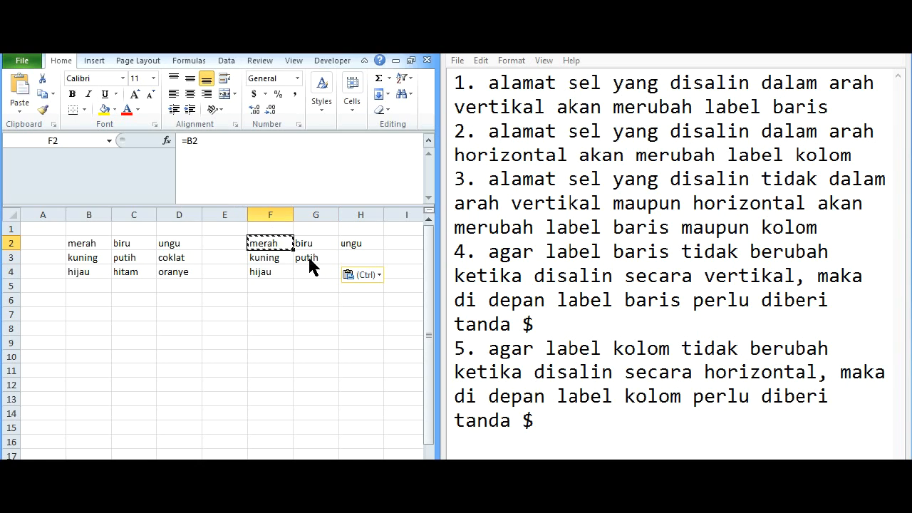
pyautogui.click(309, 260)
pyautogui.click(272, 244)
pyautogui.click(307, 264)
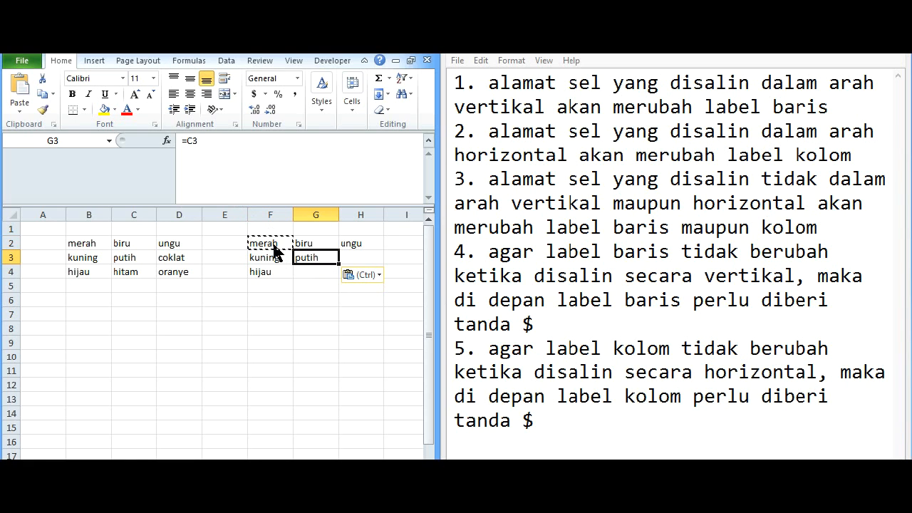
# Step: Clear the copied formulas from columns G and H
pyautogui.click(303, 245)
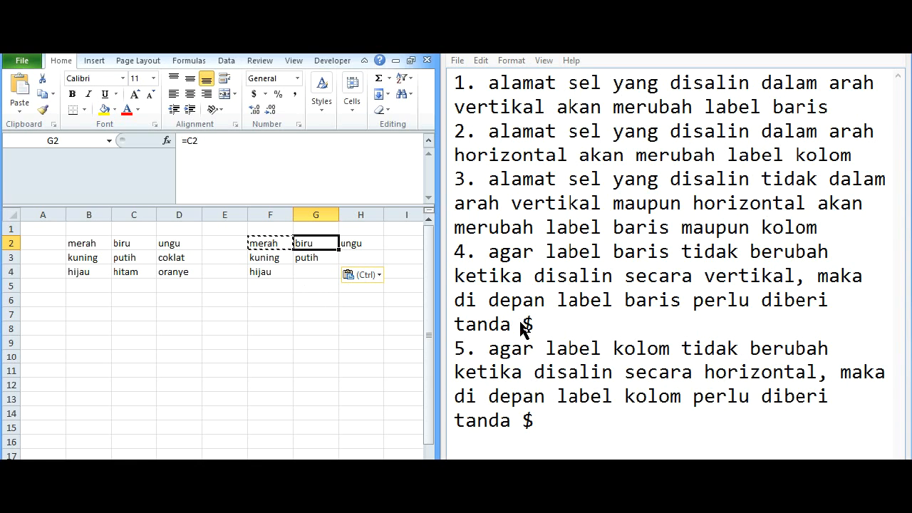
pyautogui.keyDown('shift'); pyautogui.click(366, 301); pyautogui.keyUp('shift')
pyautogui.press('Delete')
# Step: Clear the copied formulas from cells F3 and F4
pyautogui.press('Left')
pyautogui.press('Down')
pyautogui.hotkey('shift', 'Down')
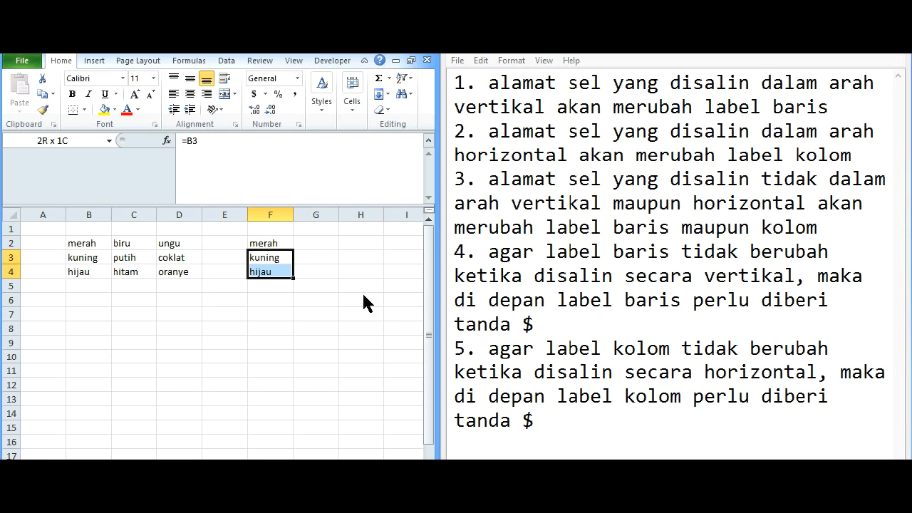
pyautogui.press('Delete')
# Step: Fix the row label in the F2 formula so it reads =B$2
pyautogui.click(272, 242)
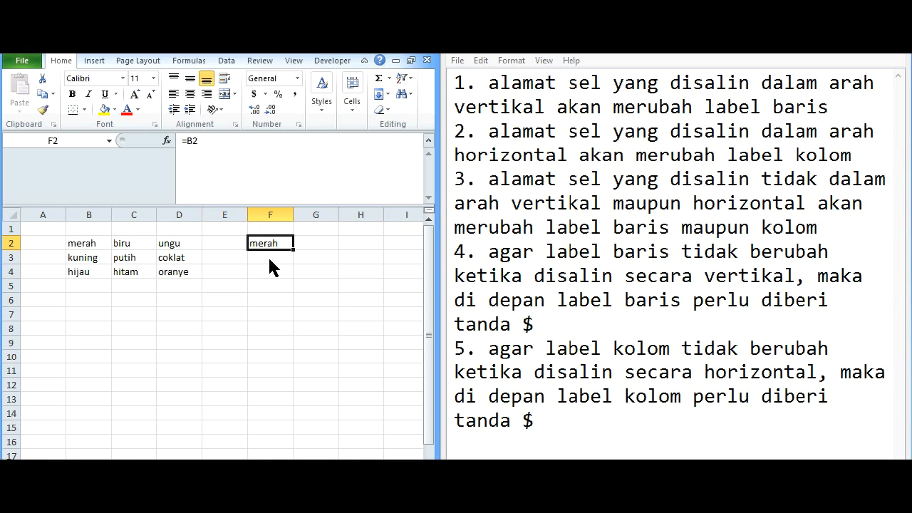
pyautogui.click(195, 142)
pyautogui.write('$')
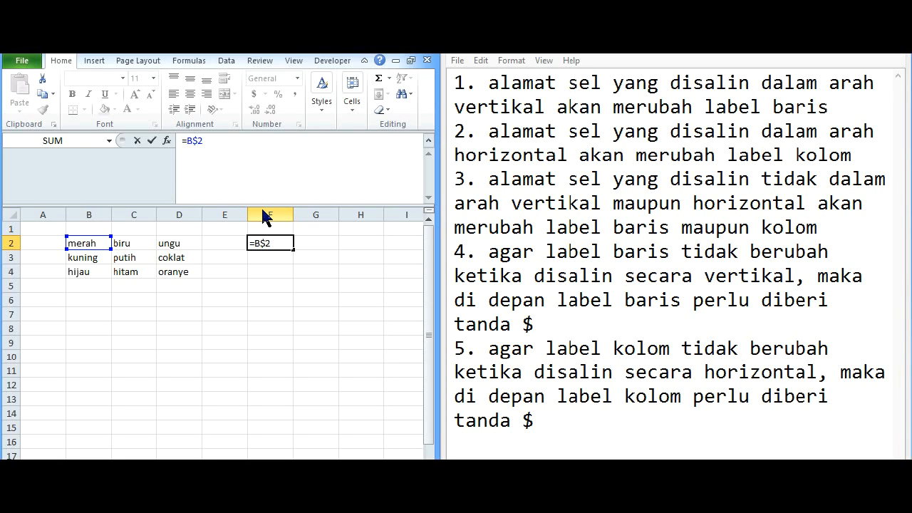
pyautogui.press('Return')
# Step: Copy the F2 formula down into F3 and compare the formulas in the two cells
pyautogui.press('Up')
pyautogui.hotkey('ctrl', 'c')
pyautogui.press('Down')
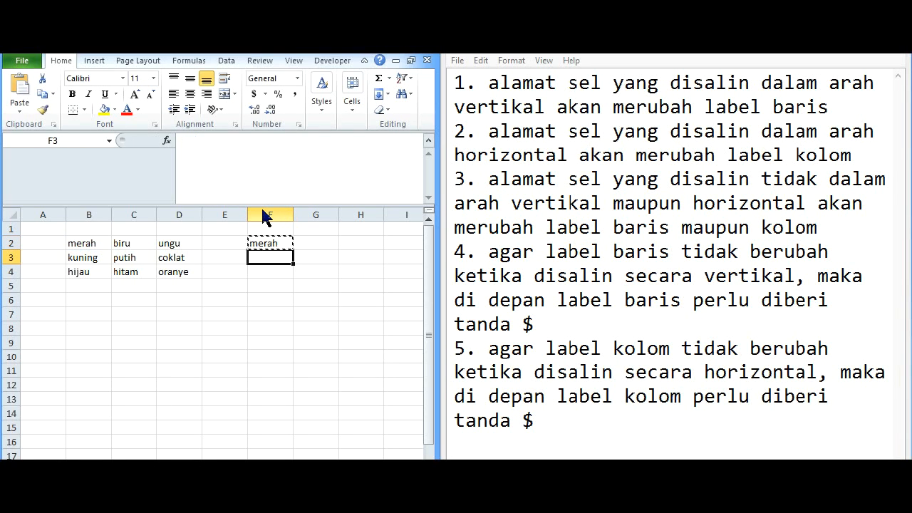
pyautogui.hotkey('ctrl', 'v')
pyautogui.press('ctrl')
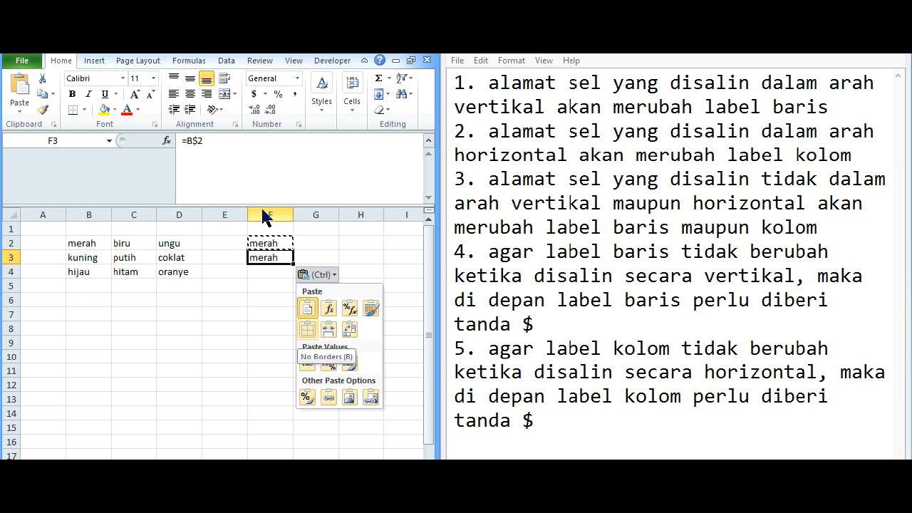
pyautogui.press('Escape')
pyautogui.press('Up')
pyautogui.press('Down')
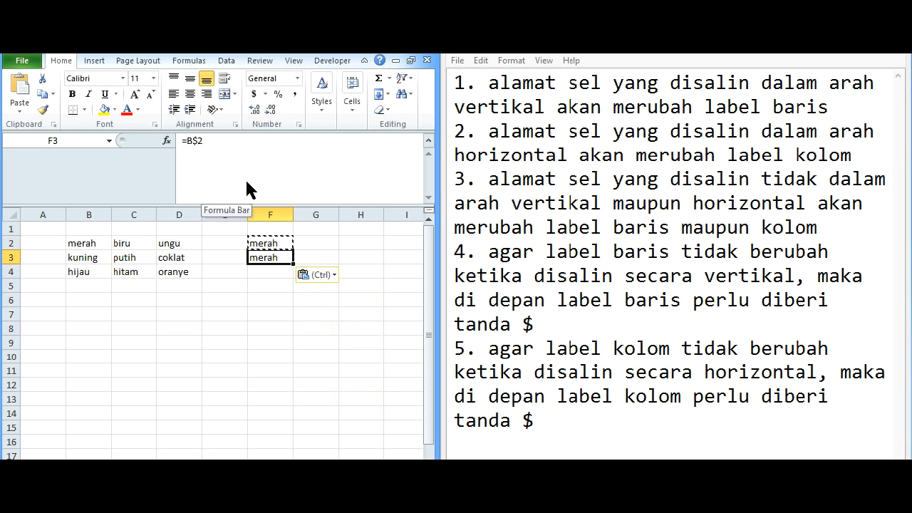
pyautogui.press('Up')
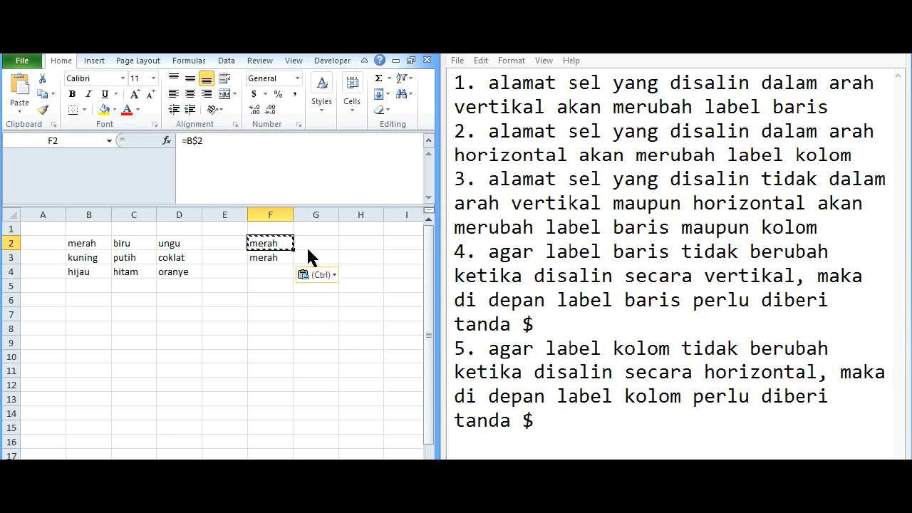
# Step: Paste the copied F2 formula horizontally into G2 as a test and clear it again
pyautogui.press('Right')
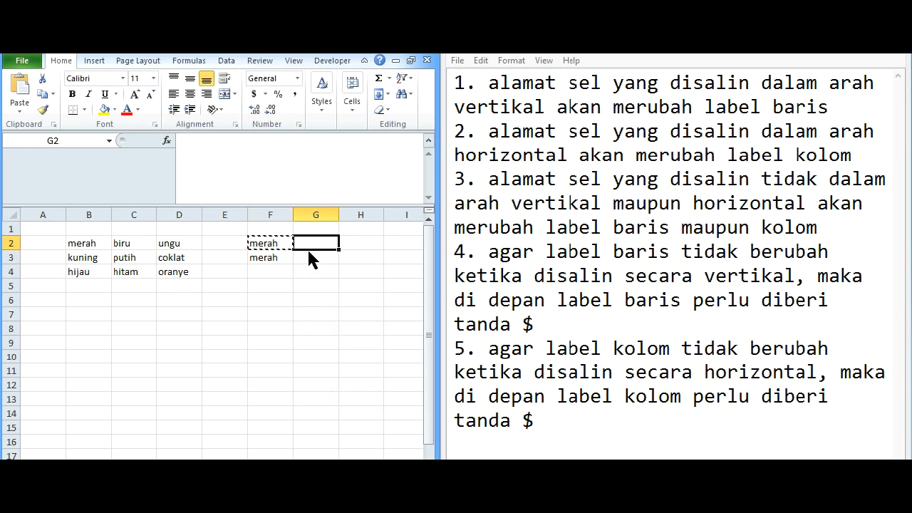
pyautogui.click(268, 250)
pyautogui.click(310, 249)
pyautogui.hotkey('ctrl', 'v')
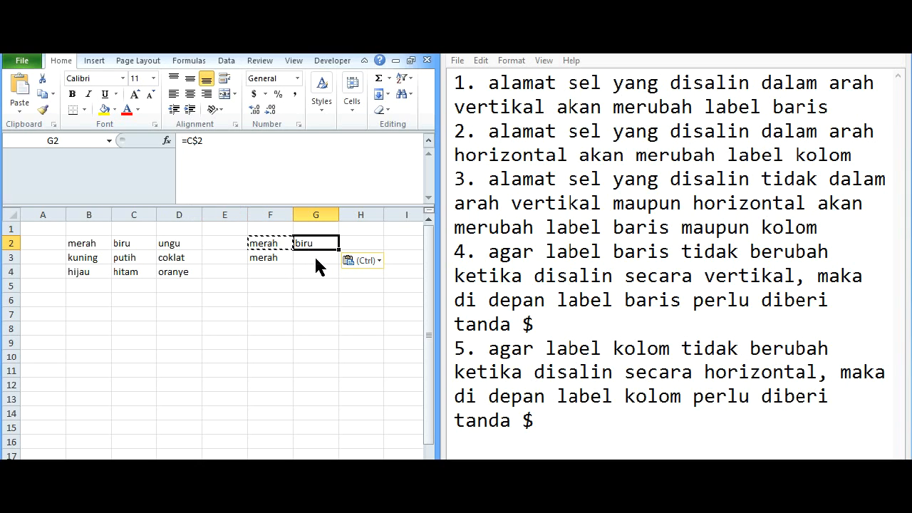
pyautogui.press('Delete')
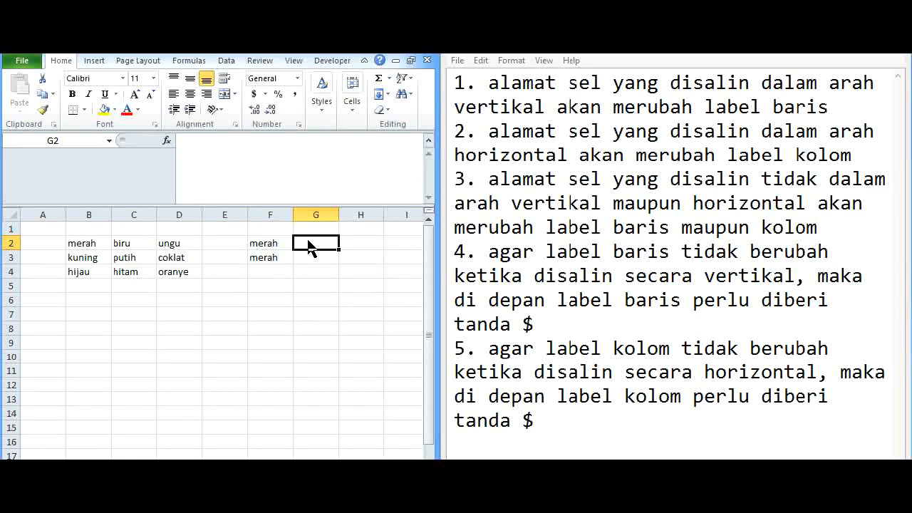
# Step: Change the F2 formula to =$B2 so that the column label is fixed instead of the row label
pyautogui.click(275, 243)
pyautogui.click(189, 140)
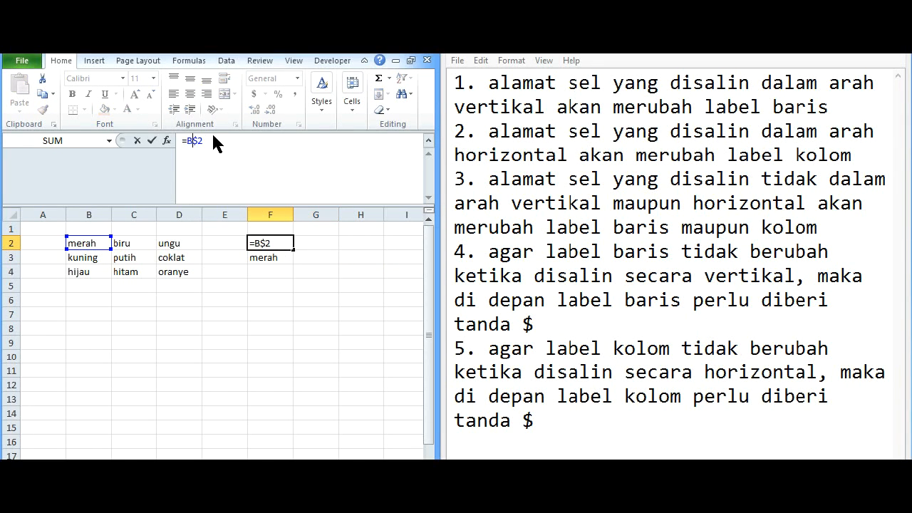
pyautogui.press('Delete')
pyautogui.write('$')
pyautogui.press('Return')
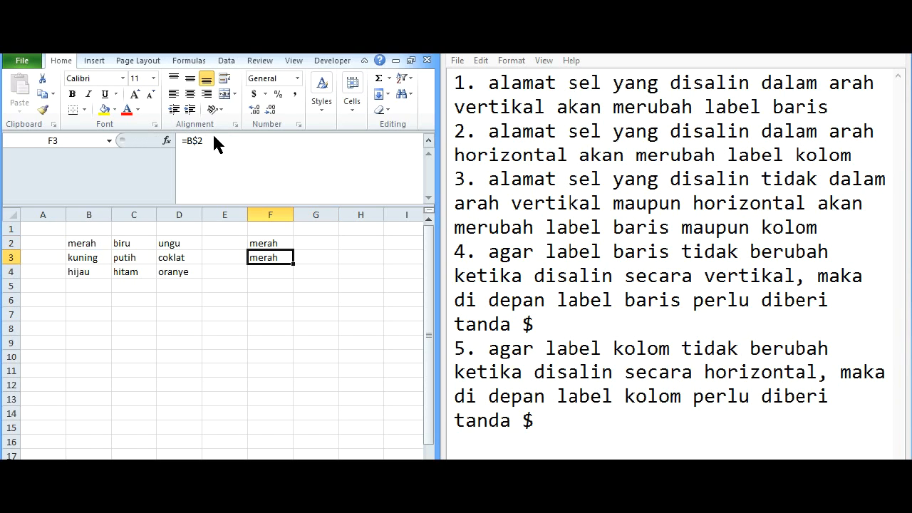
# Step: Copy the F2 formula horizontally into G2 and compare the formulas in the two cells
pyautogui.click(279, 246)
pyautogui.hotkey('ctrl', 'c')
pyautogui.click(316, 243)
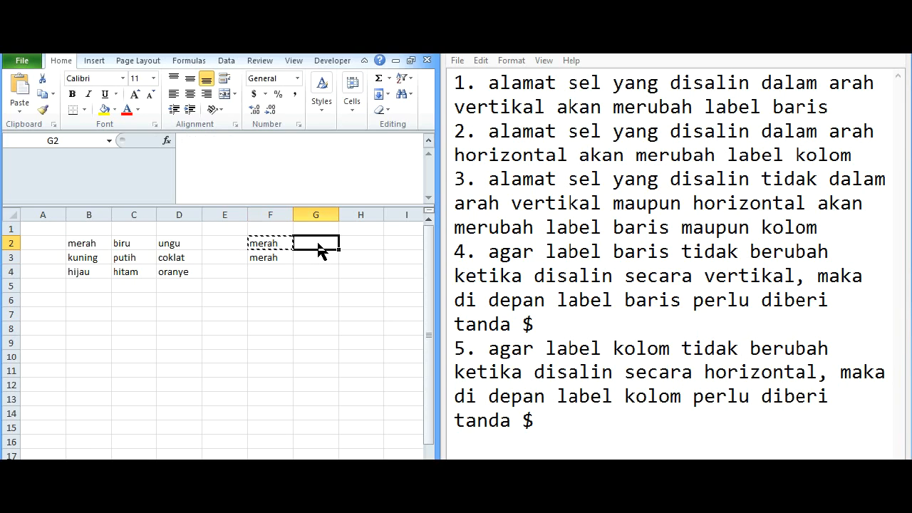
pyautogui.hotkey('ctrl', 'v')
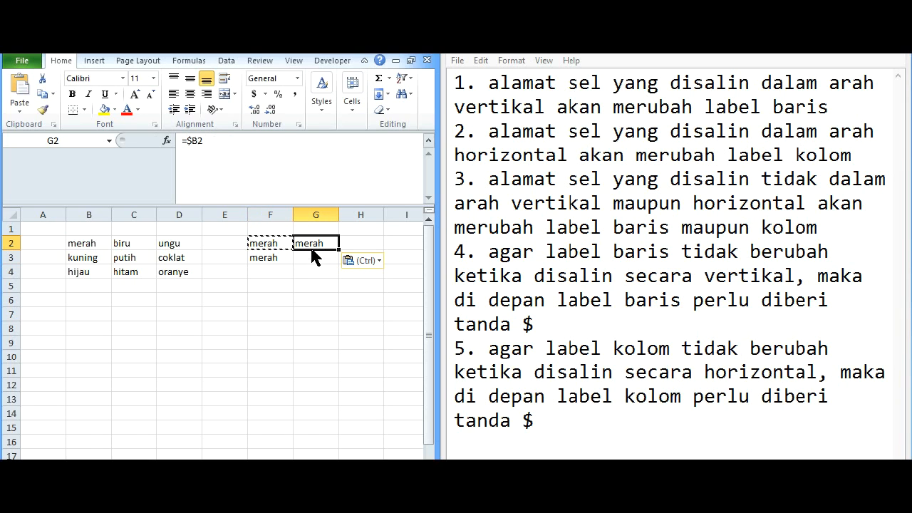
pyautogui.click(284, 247)
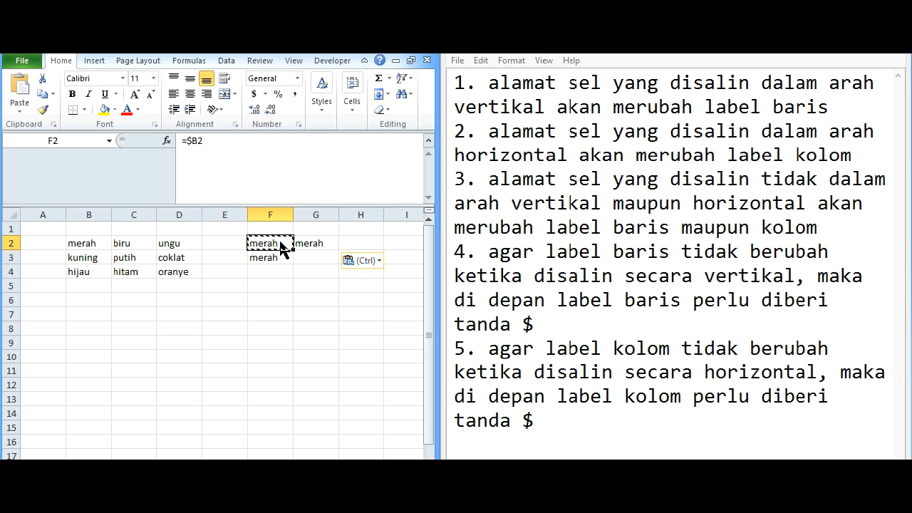
pyautogui.click(308, 246)
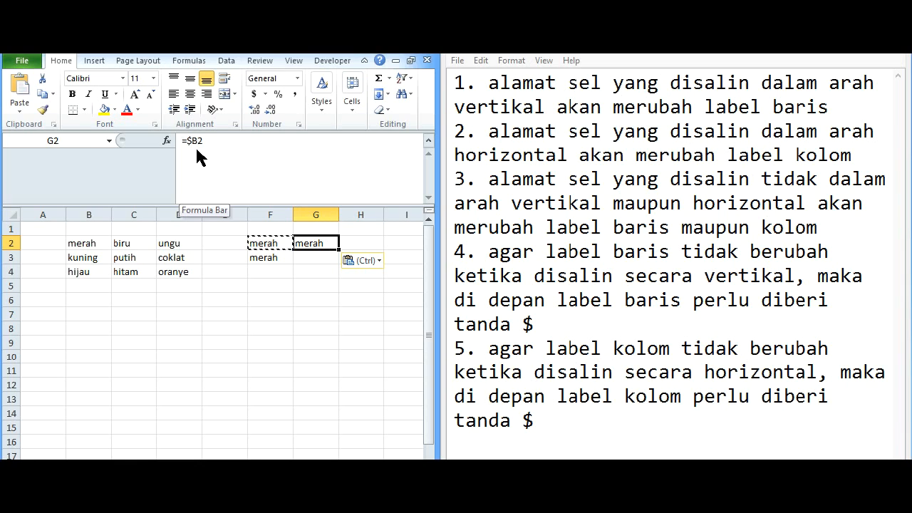
pyautogui.click(270, 246)
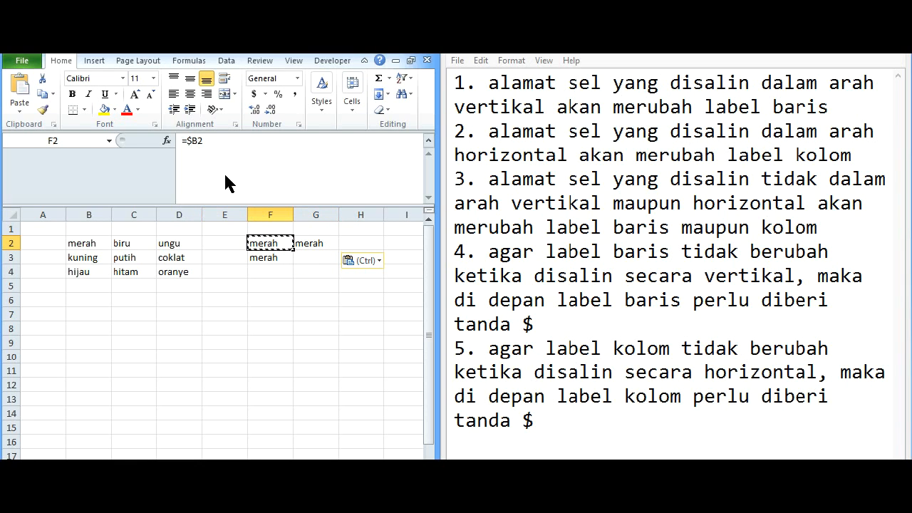
# Step: Fix the row label in the F2 formula as well, making it =$B$2
pyautogui.click(200, 143)
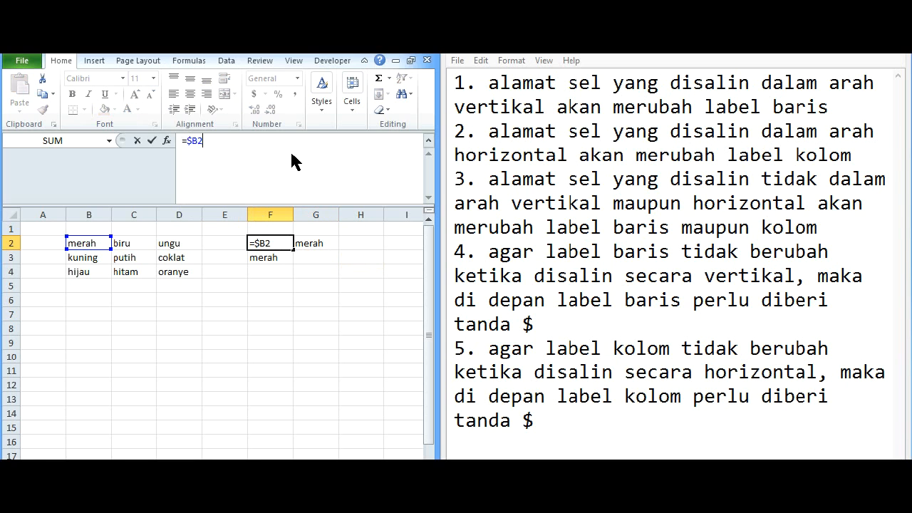
pyautogui.press('Left')
pyautogui.write('$')
pyautogui.click(278, 257)
# Step: Copy the fully absolute F2 formula diagonally into cell G3
pyautogui.click(275, 245)
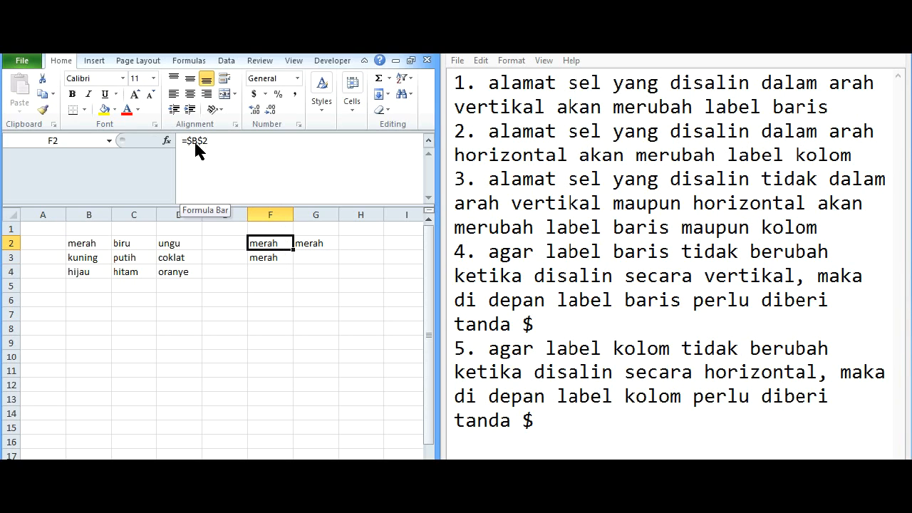
pyautogui.hotkey('ctrl', 'c')
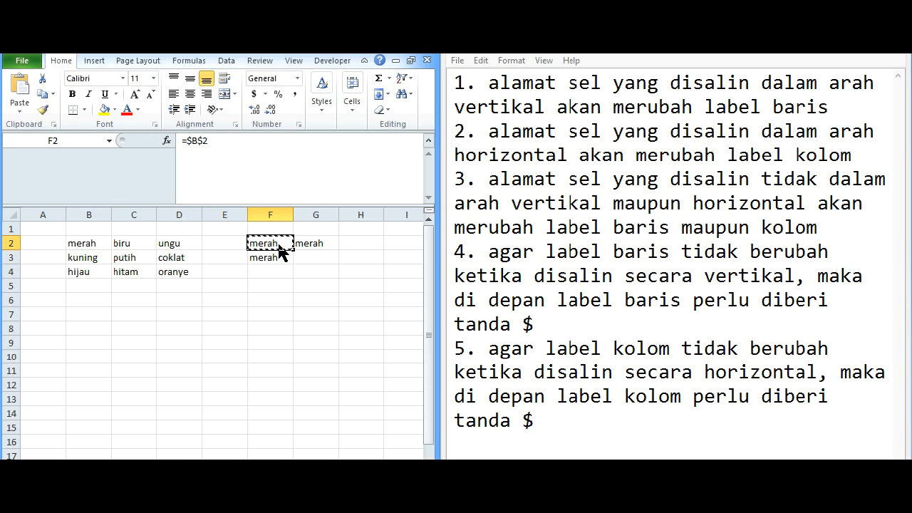
pyautogui.click(317, 259)
pyautogui.hotkey('ctrl', 'v')
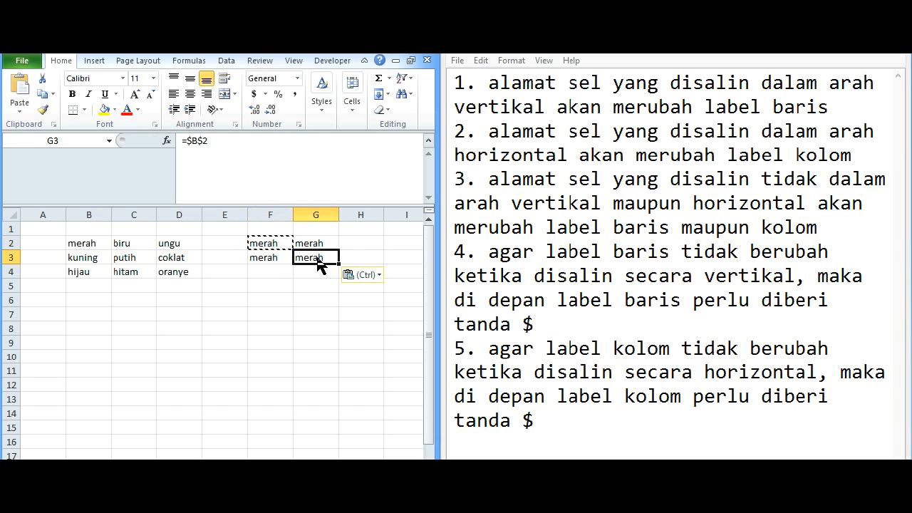